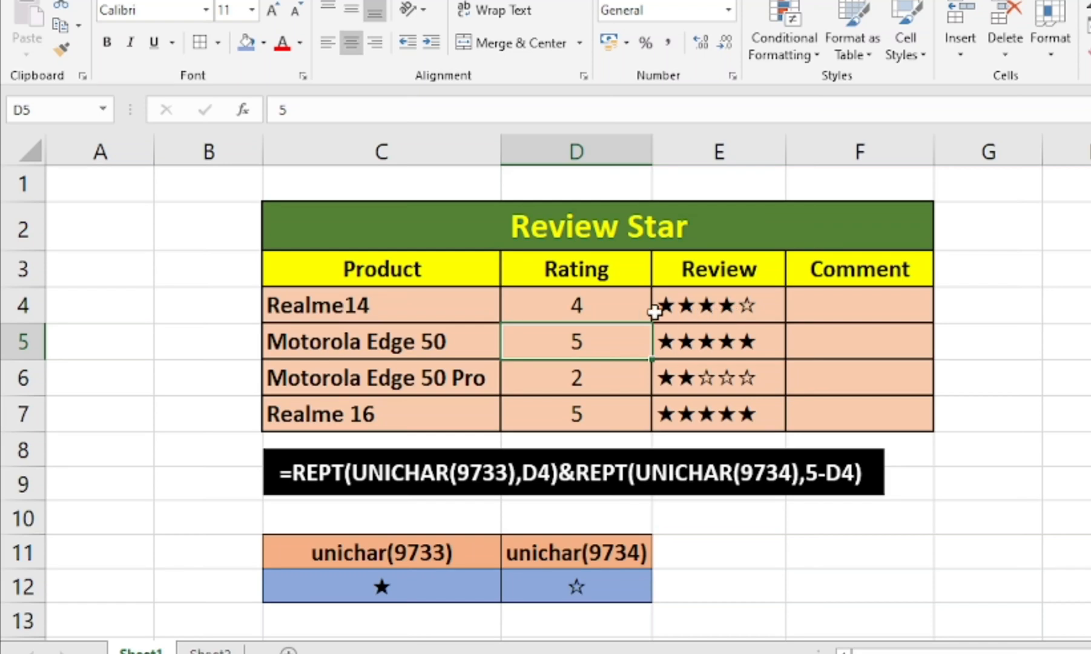
Try ratings of 3 and 2 for Realme14 in cell D4 of the finished Review Star table
left_click(608, 306)
type("3")
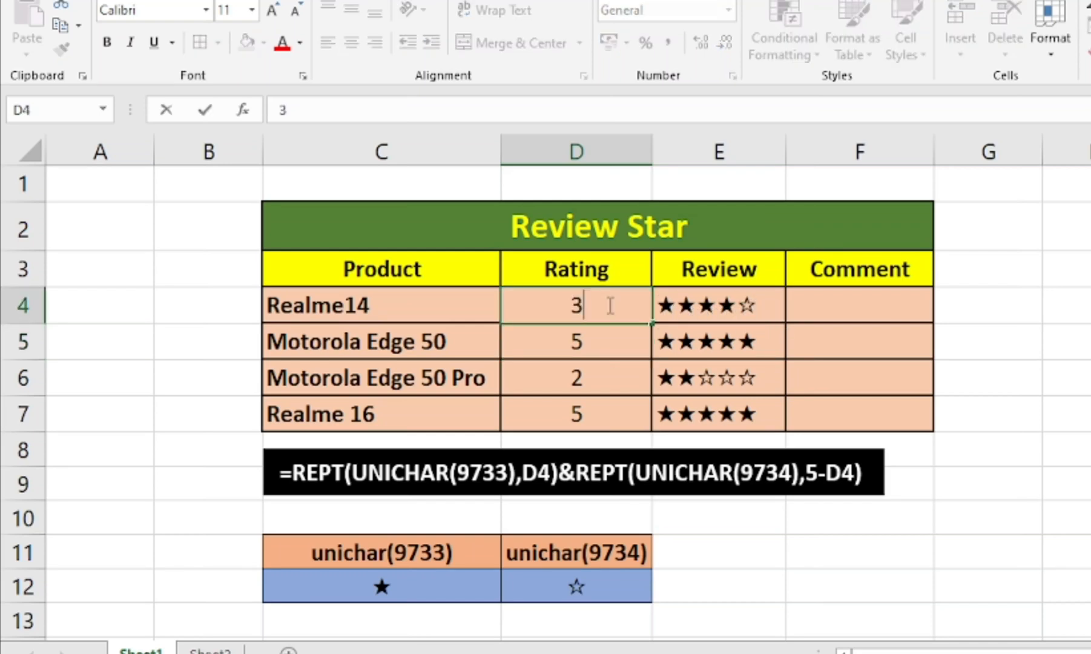
key("Return")
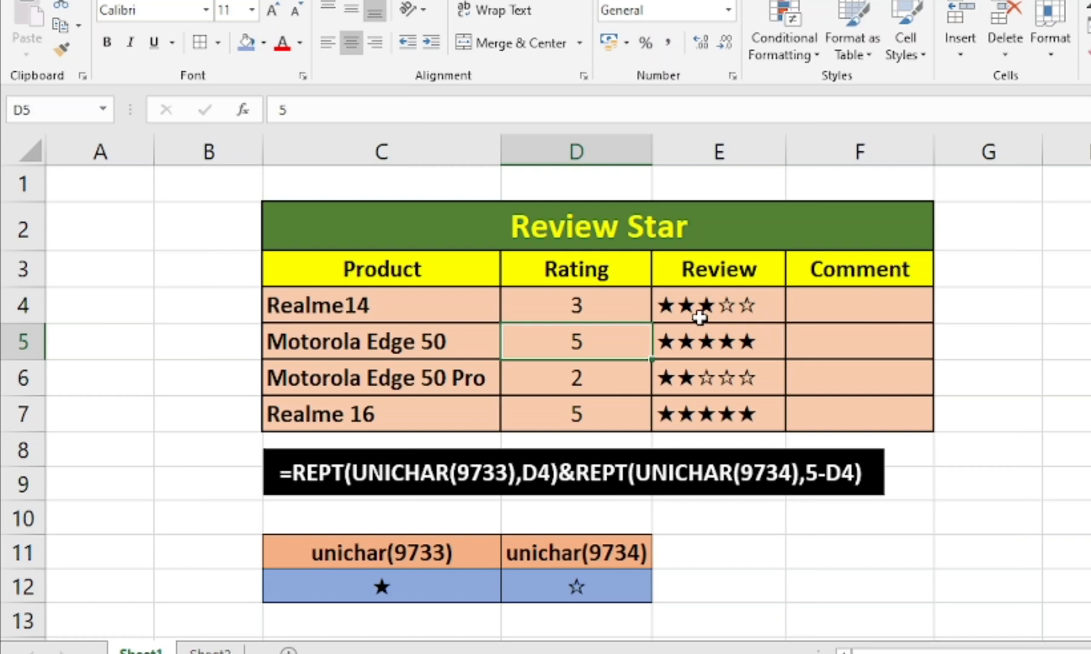
left_click(588, 309)
type("2")
key("Return")
left_click(522, 297)
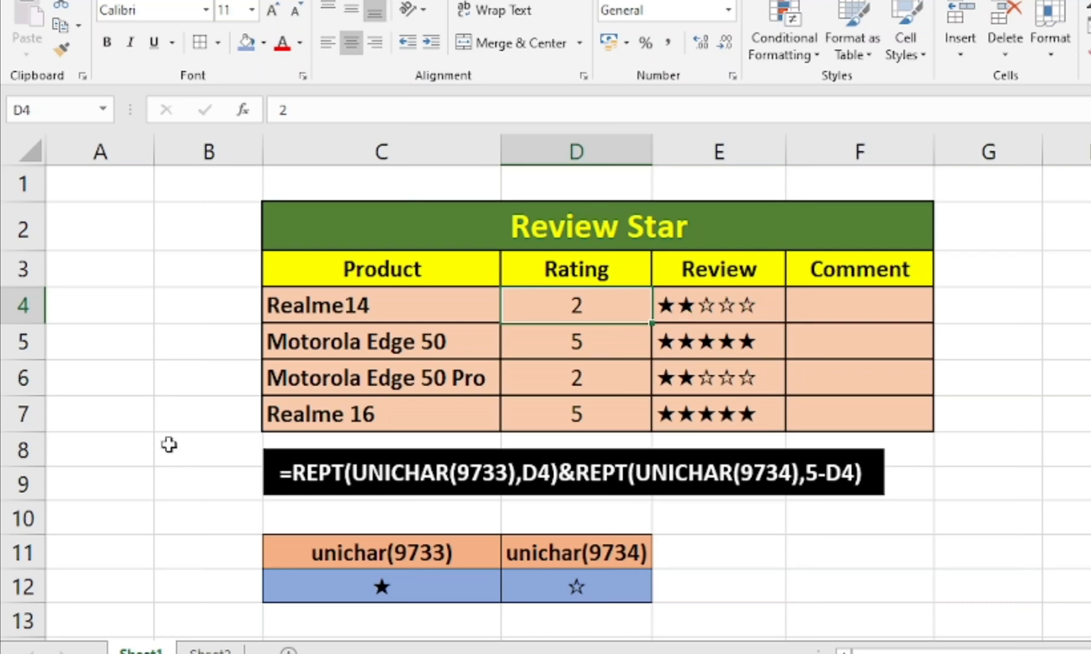
On Sheet2, start the Realme14 review formula in D5 with =rept(unichar(9733),C5) for the filled stars
left_click(210, 650)
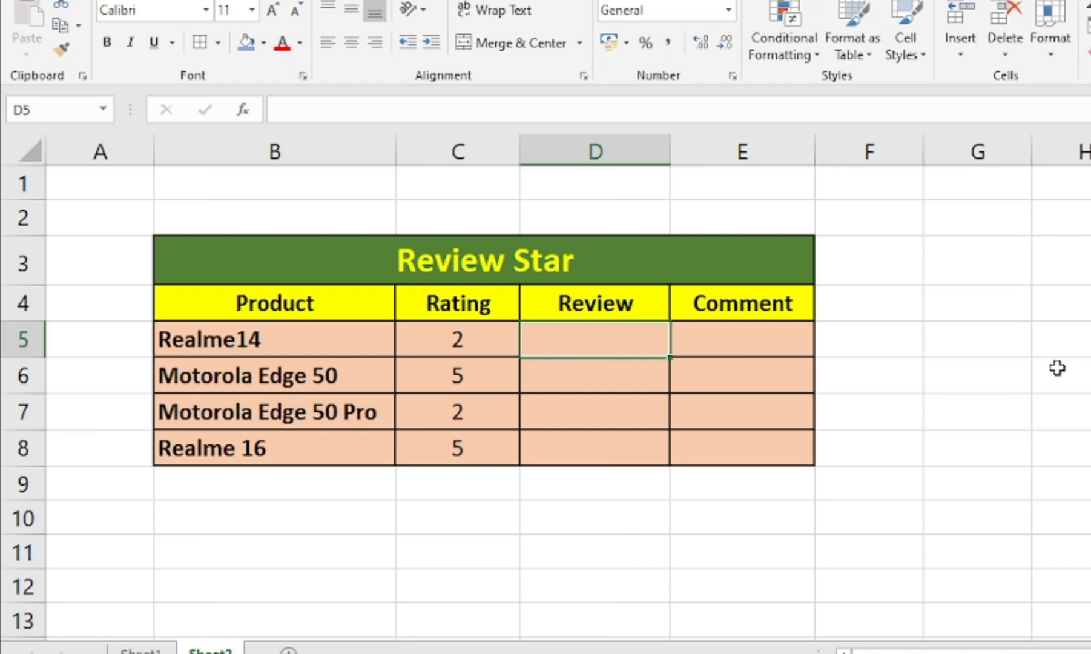
type("=")
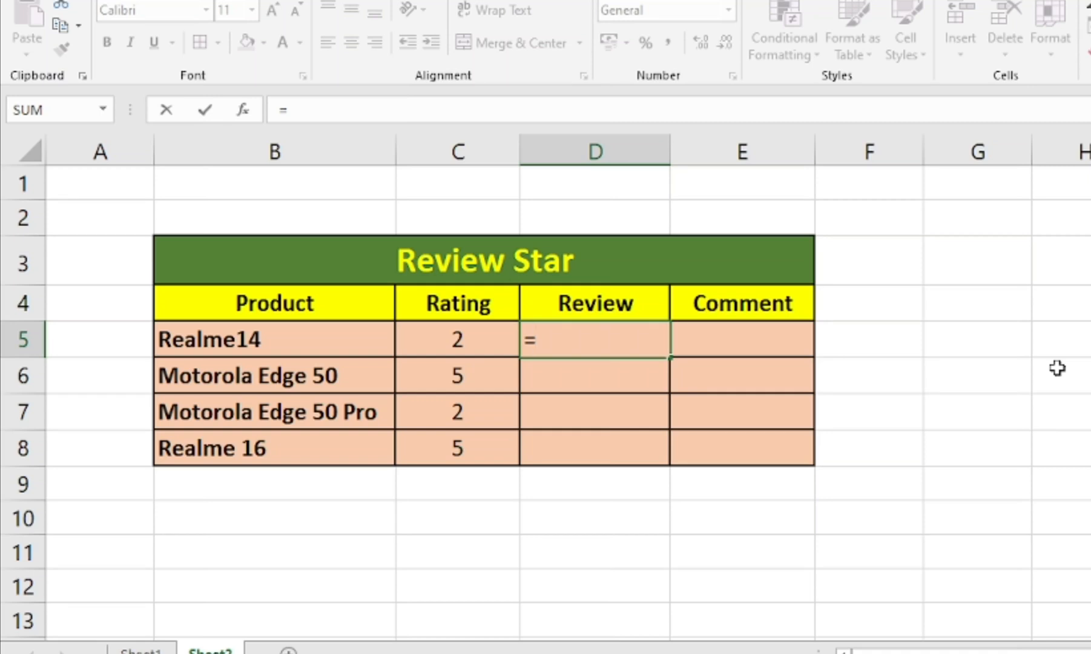
type("rept")
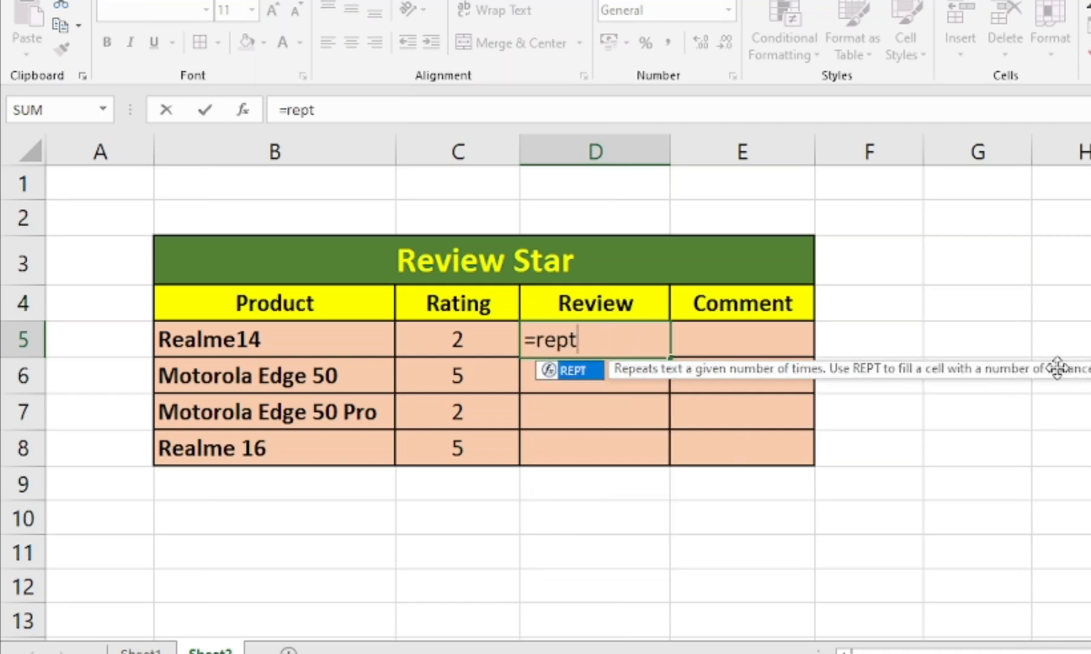
type("(")
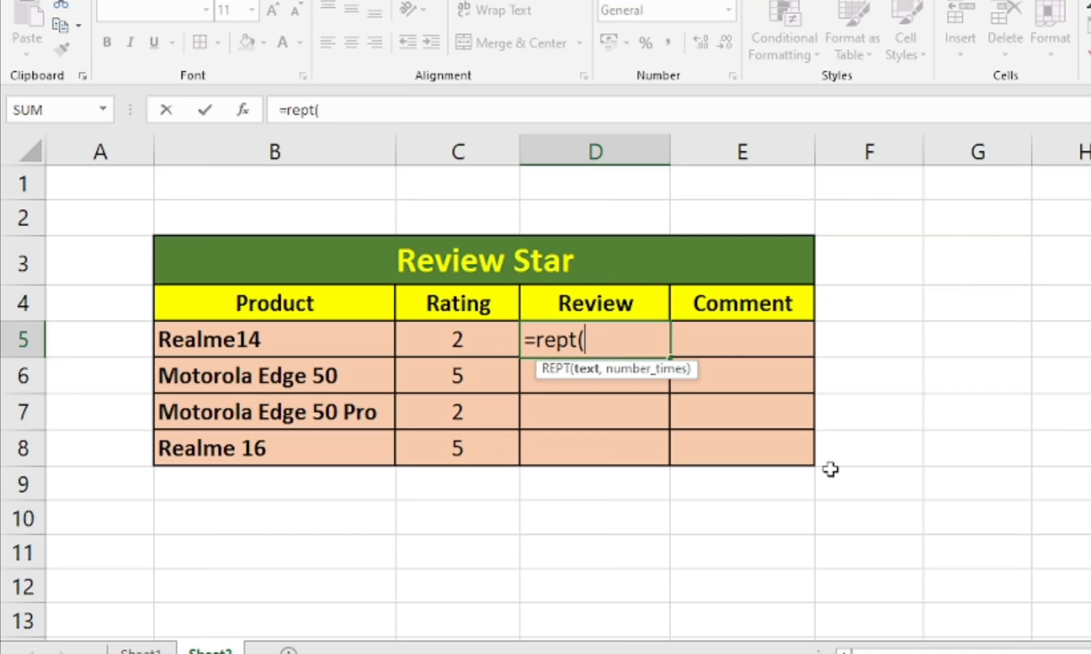
type("unic")
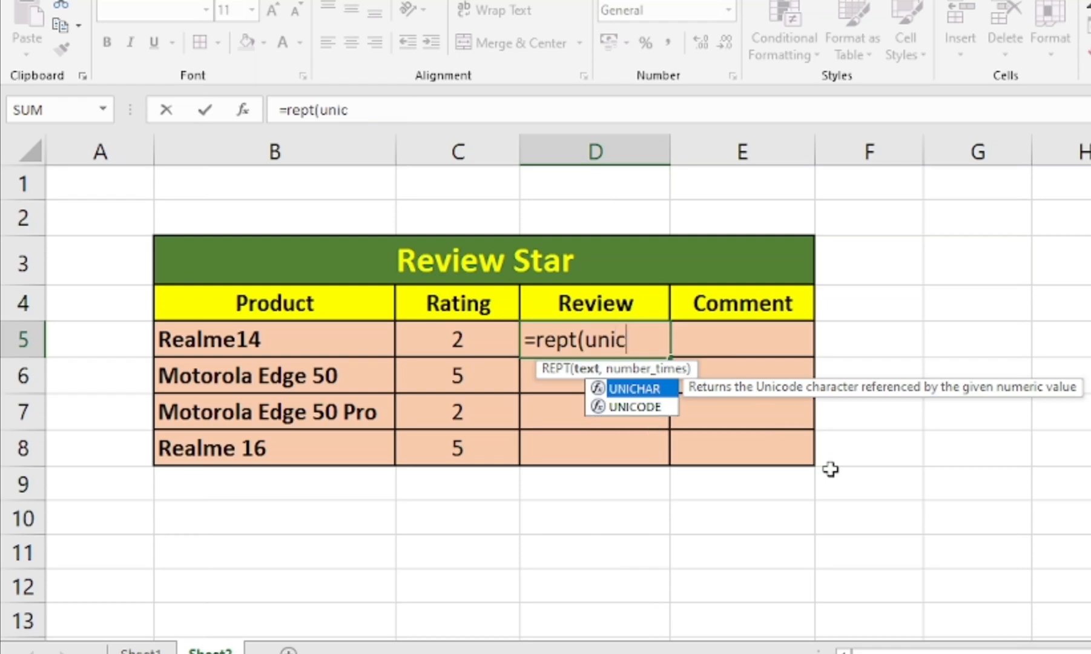
type("har")
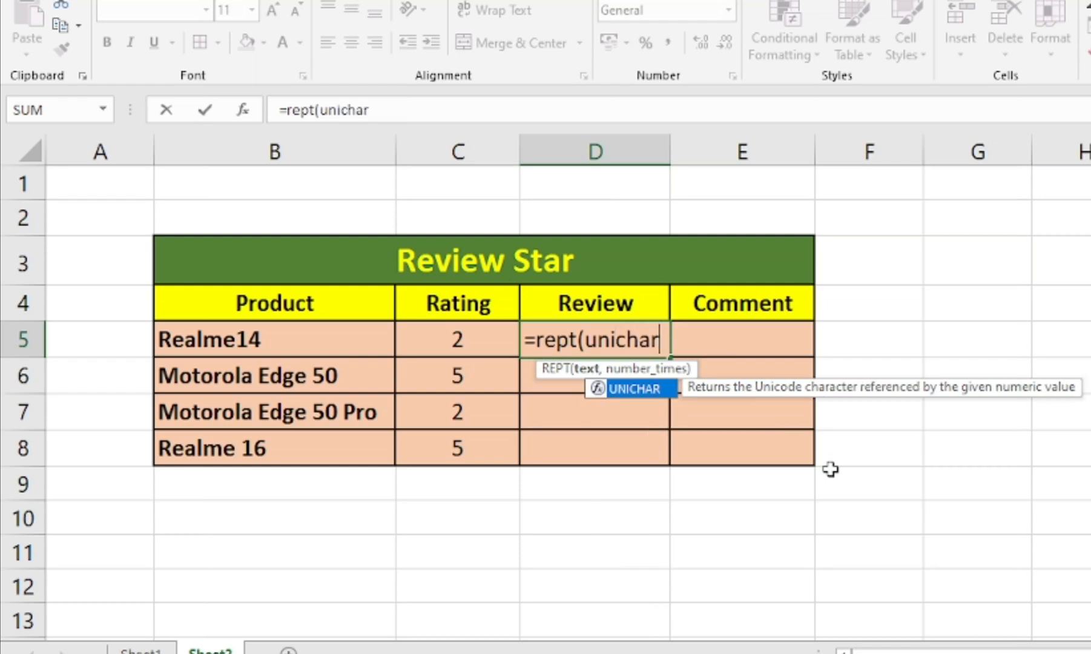
type("(")
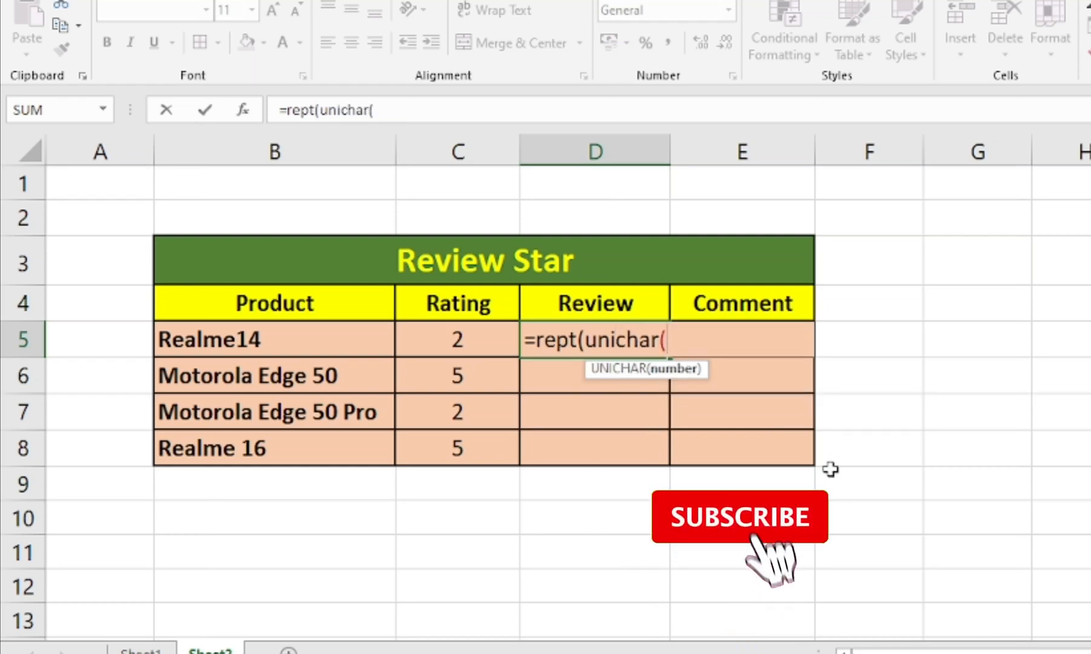
type("9733")
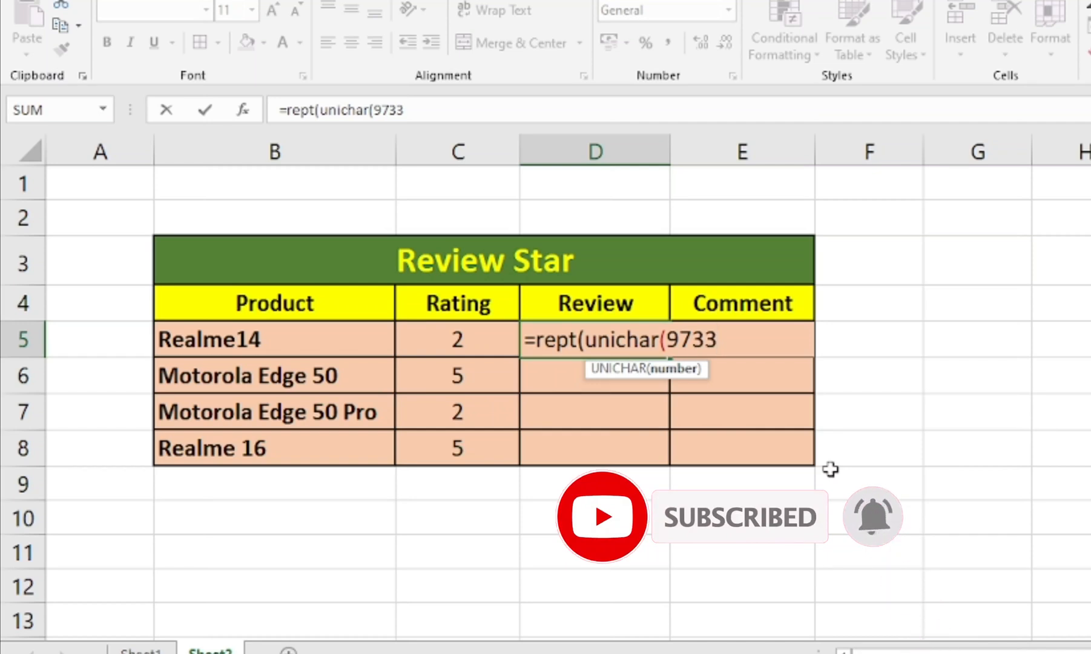
type("),")
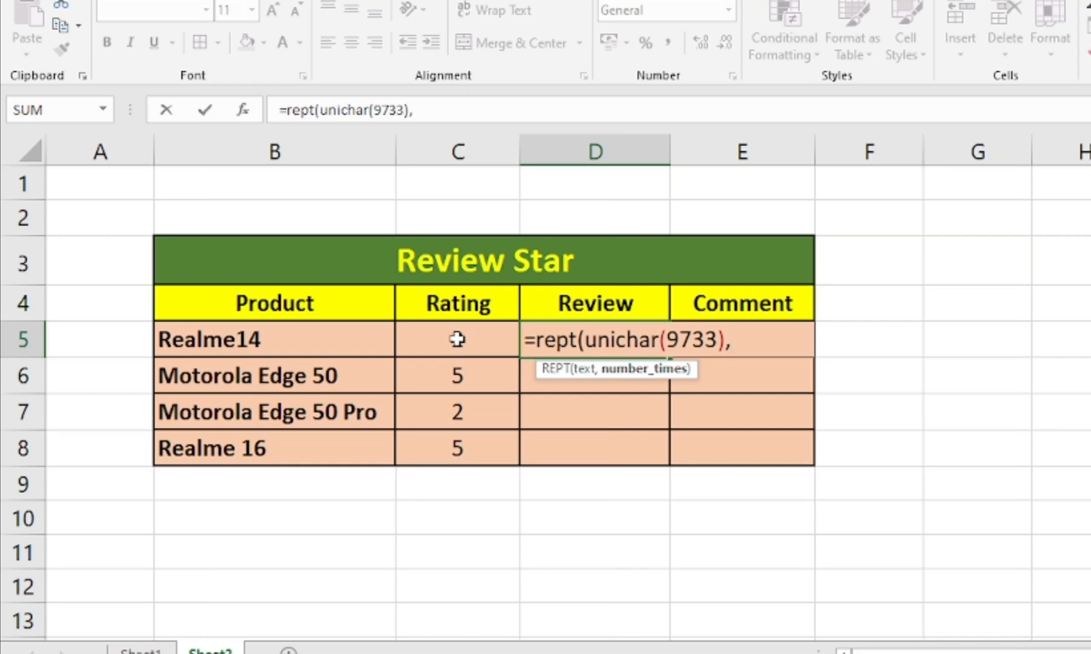
left_click(438, 340)
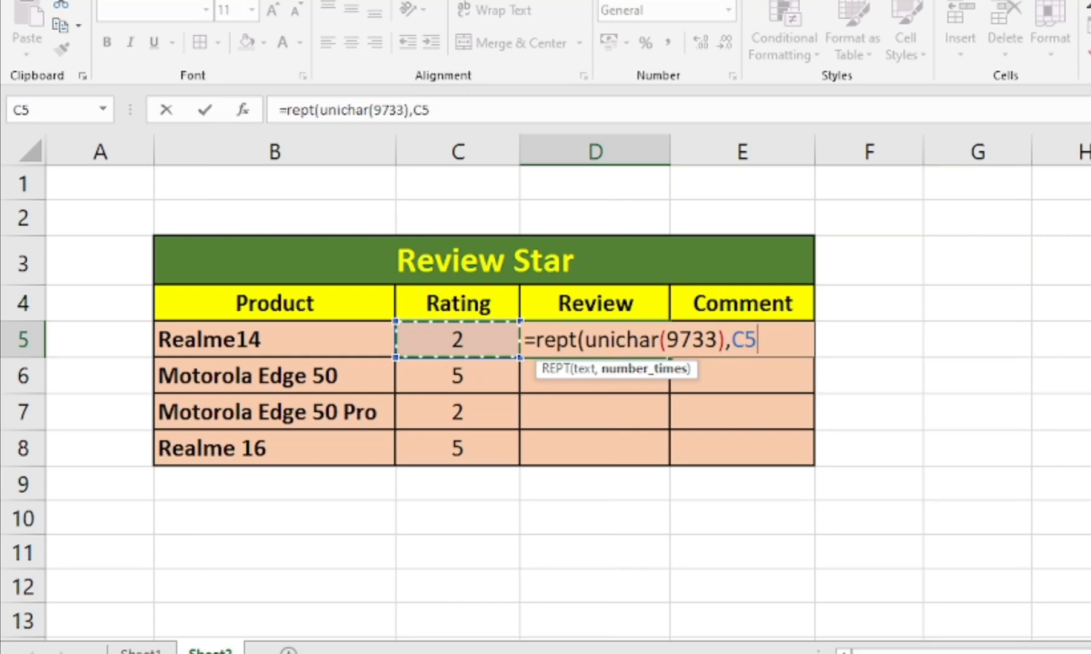
type(")")
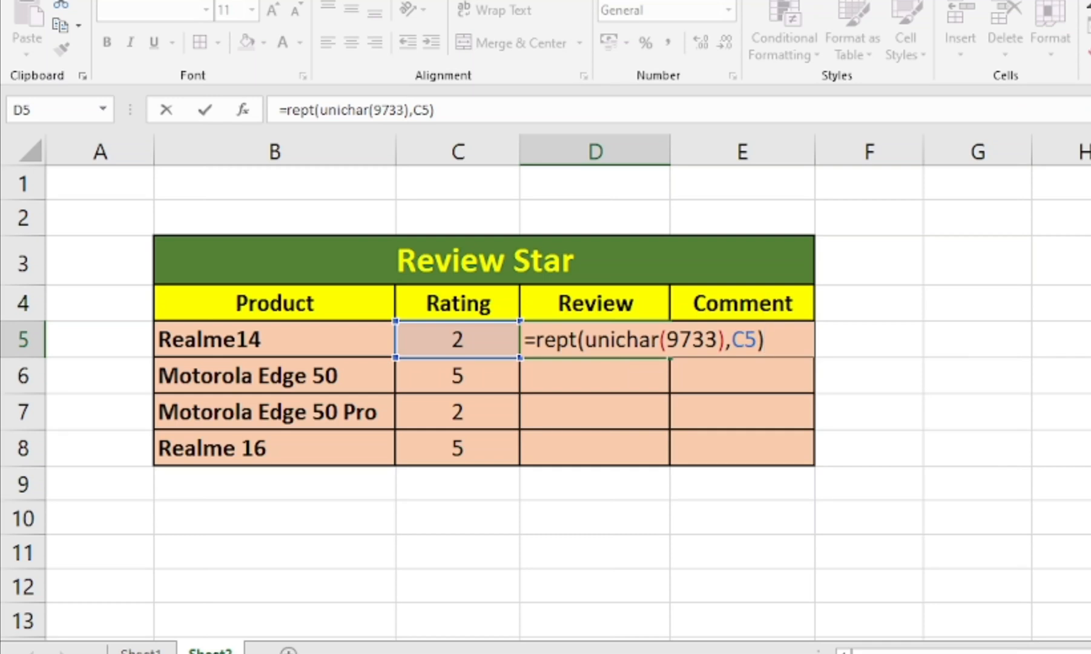
type("&rept")
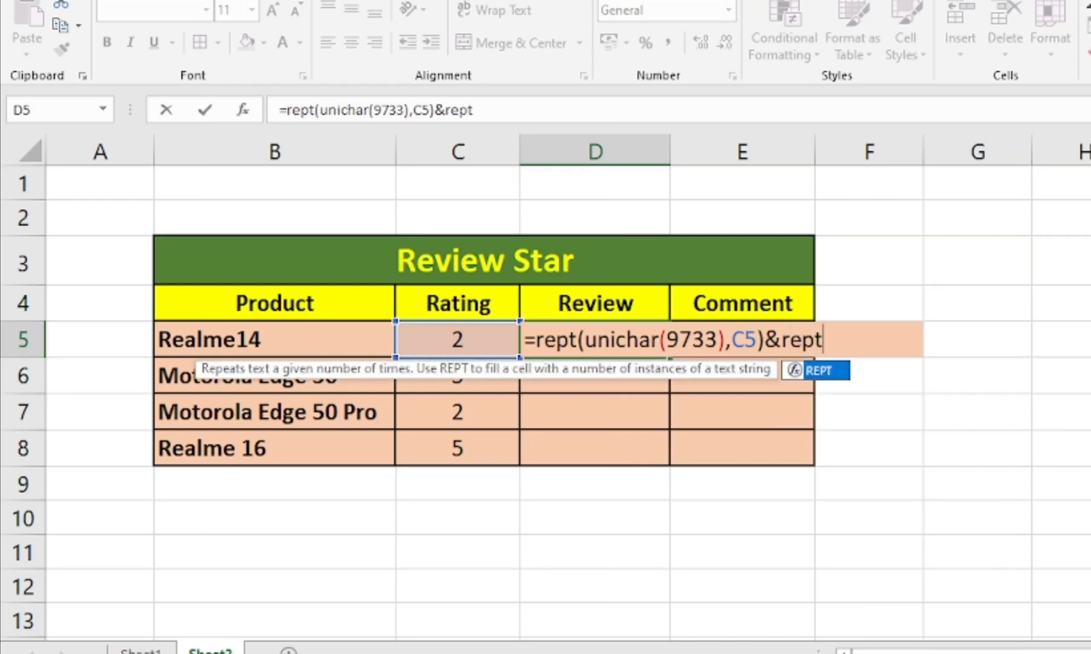
type("(")
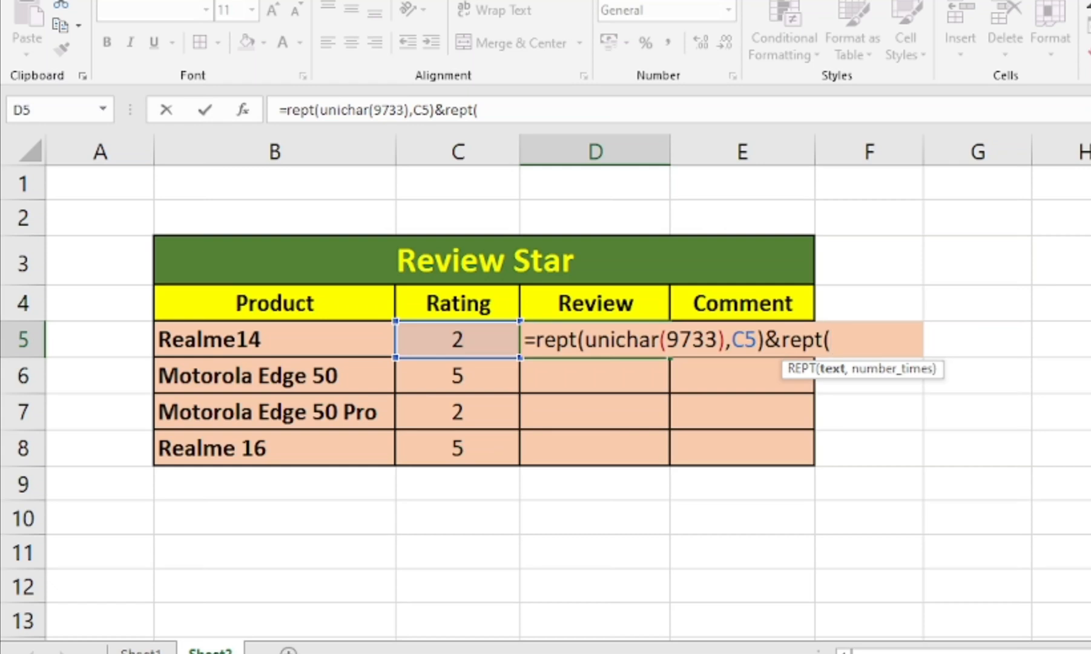
type("uni")
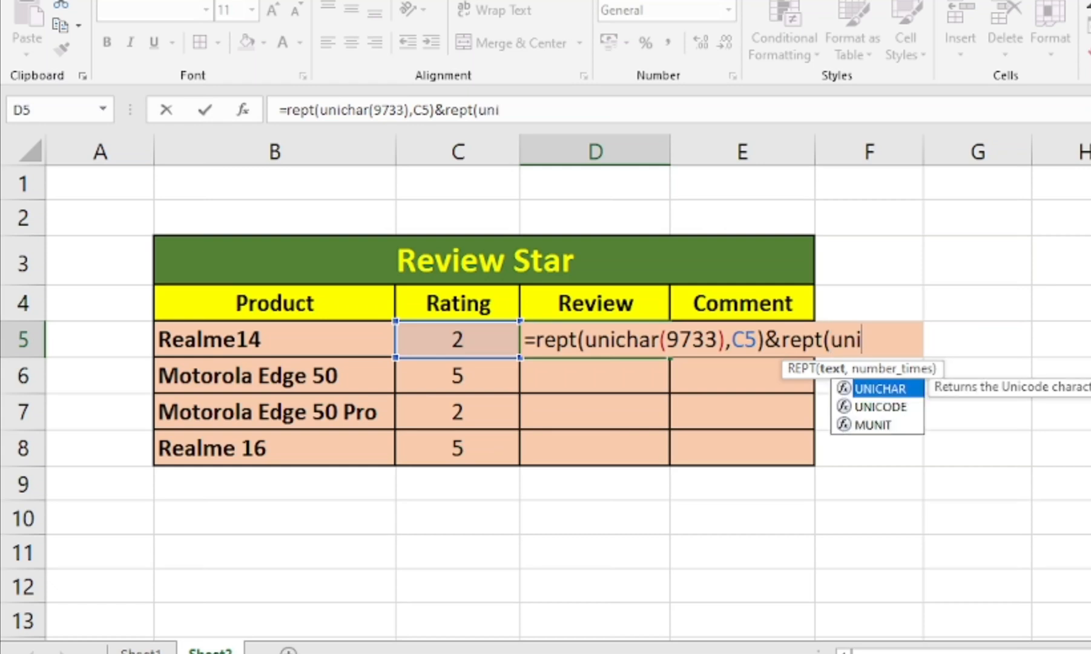
type("char")
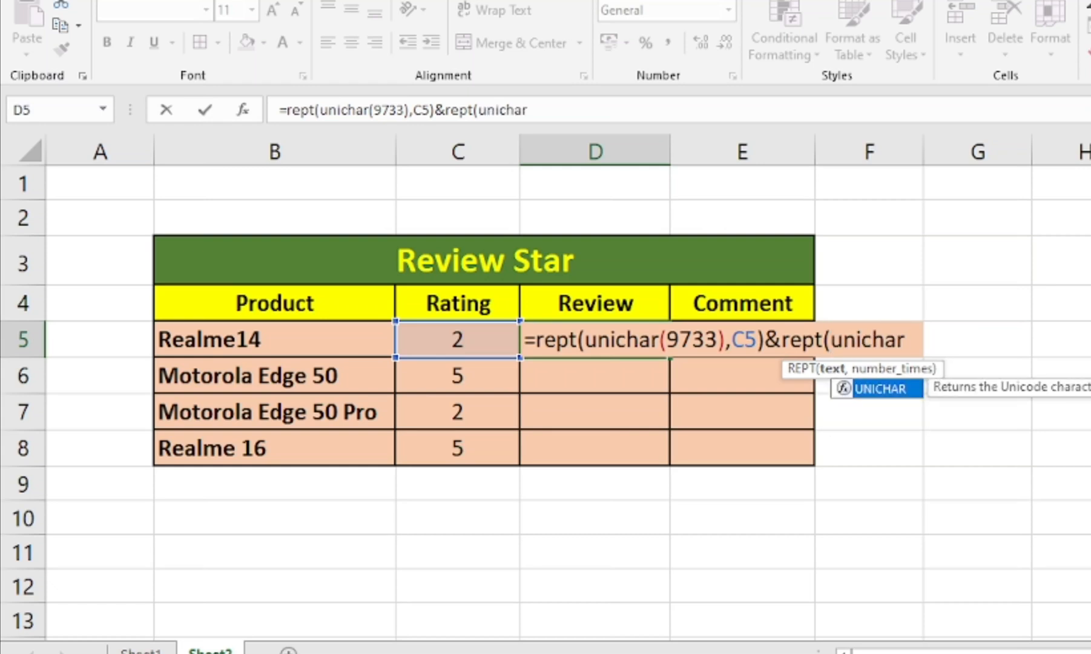
type("(")
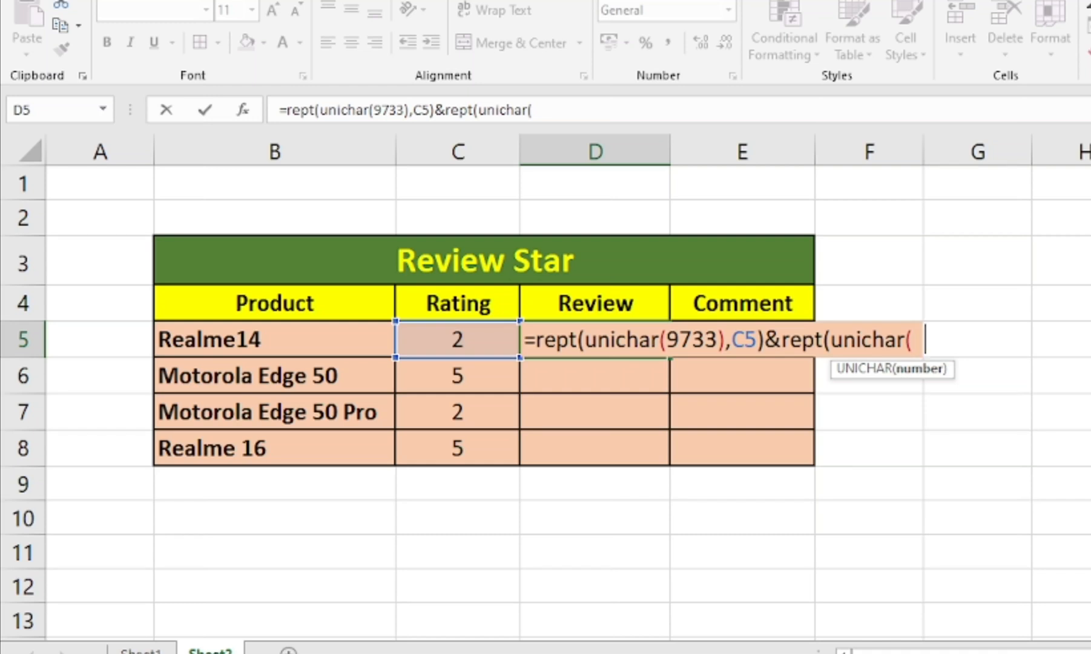
Extend the D5 formula with &rept(unichar(9734 for the empty stars
type("97")
type("3")
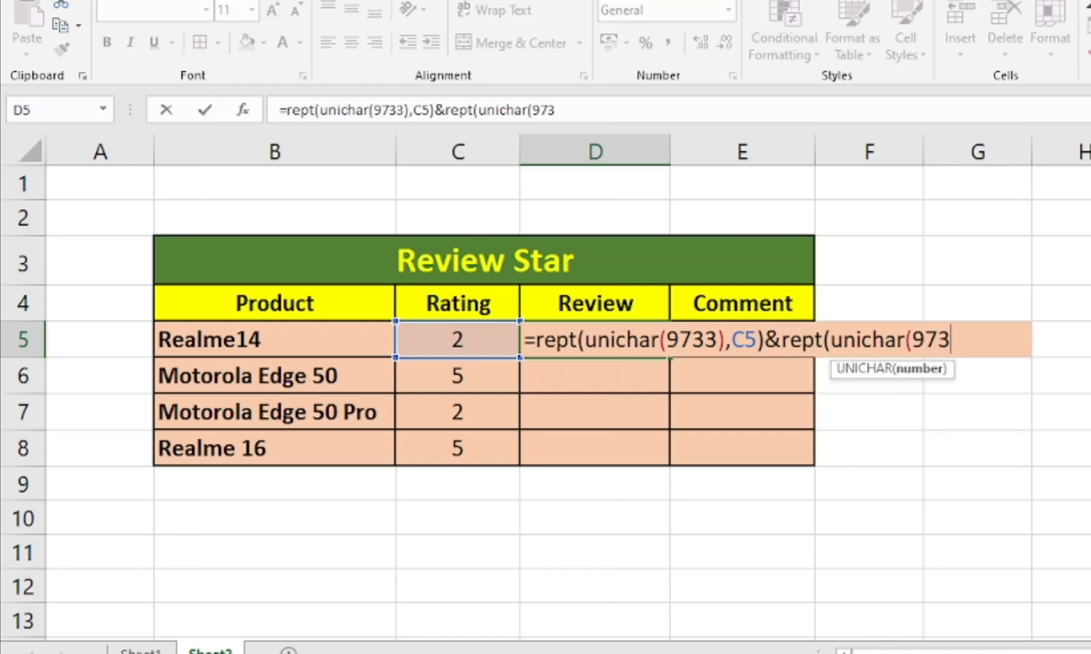
type("4,")
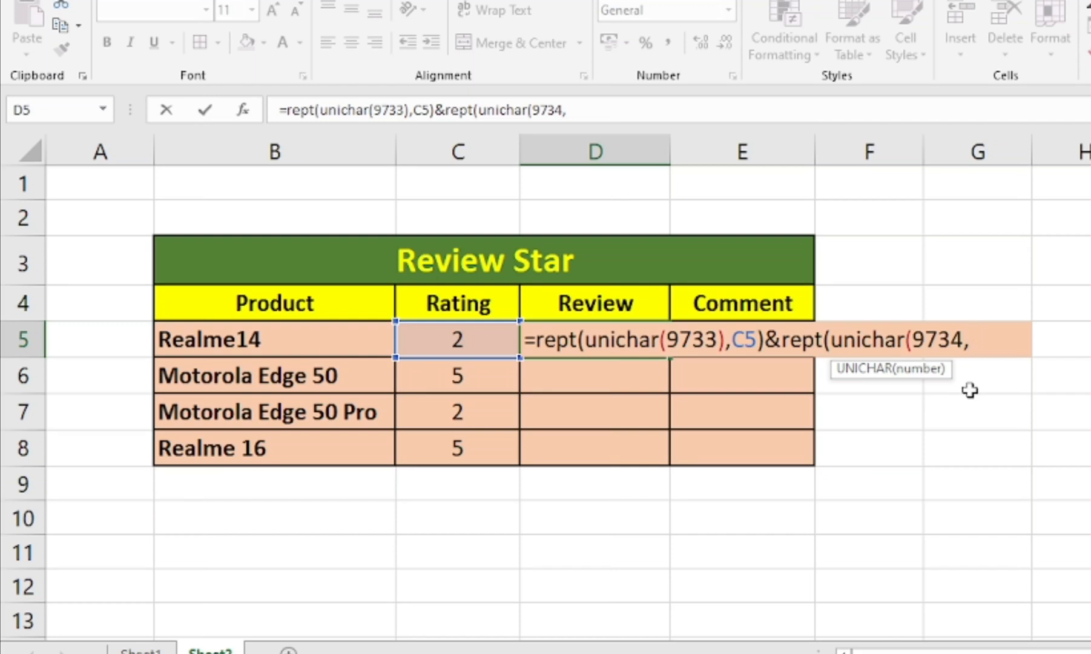
Append ,5-C5) to the D5 formula as the empty-star count and enter the formula
type("5-")
left_click(477, 343)
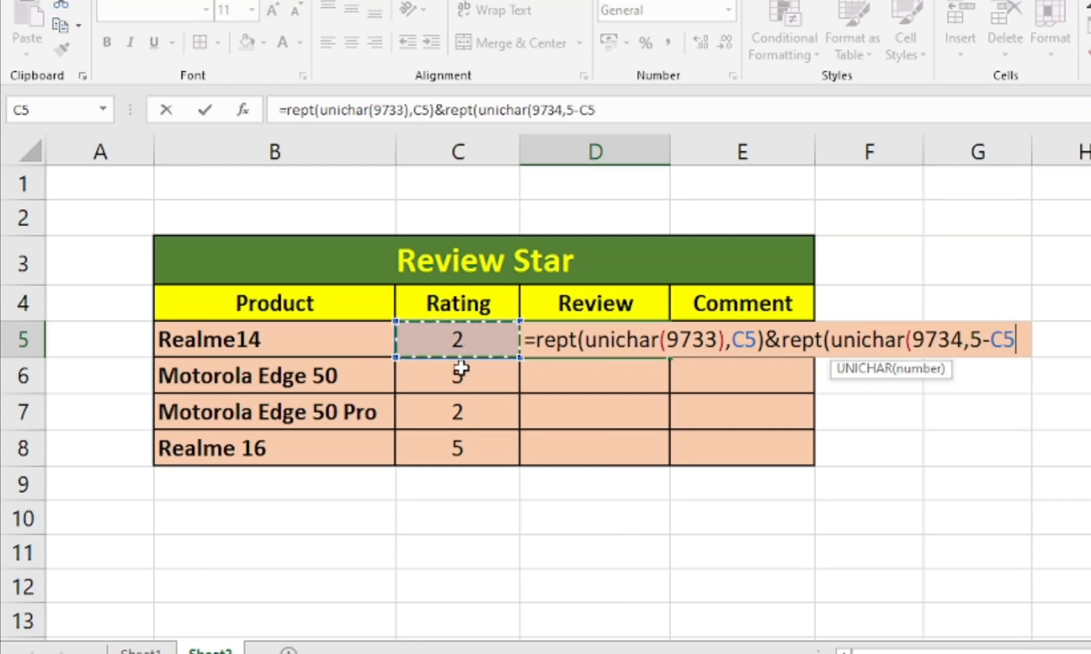
type(")")
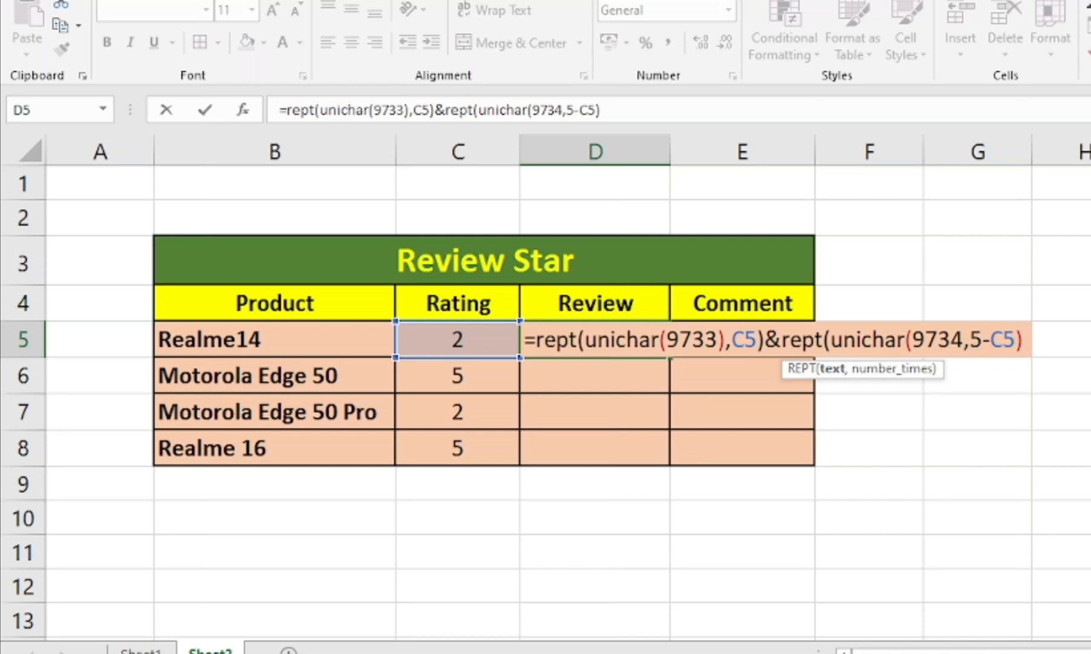
key("Return")
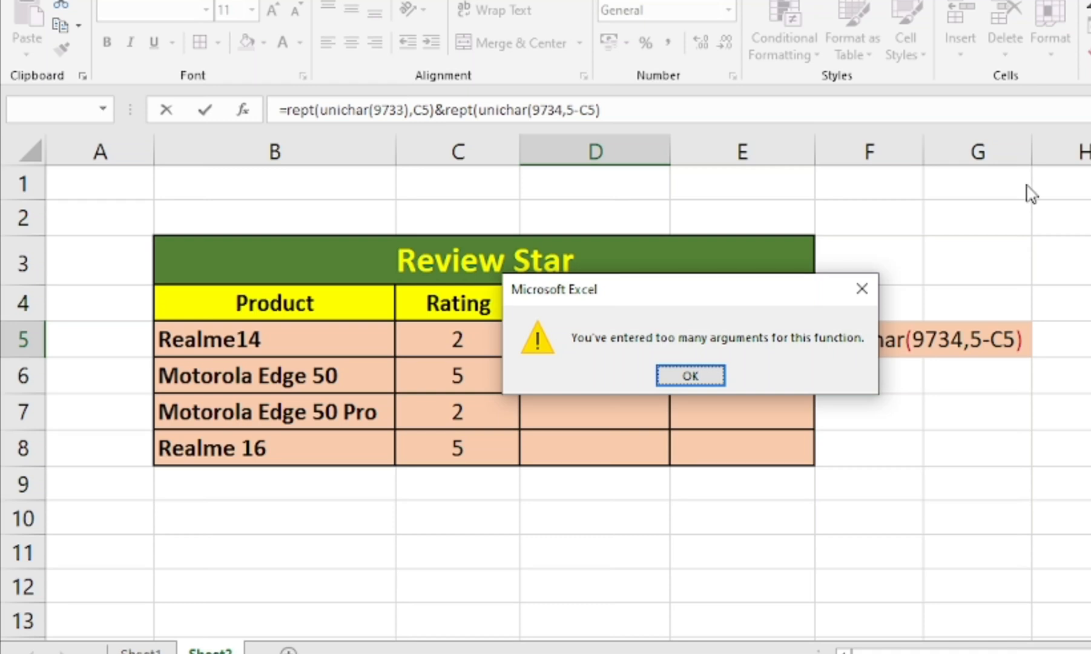
Insert the missing closing parenthesis after 9734 in the D5 formula and enter it again
left_click(697, 377)
left_click(965, 340)
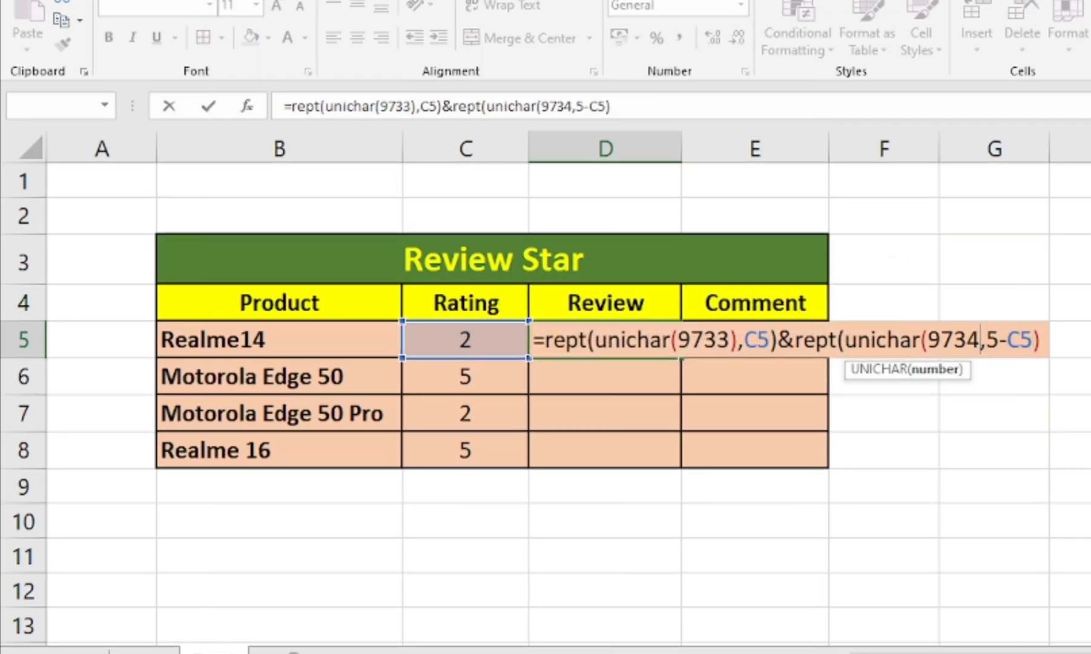
type(")")
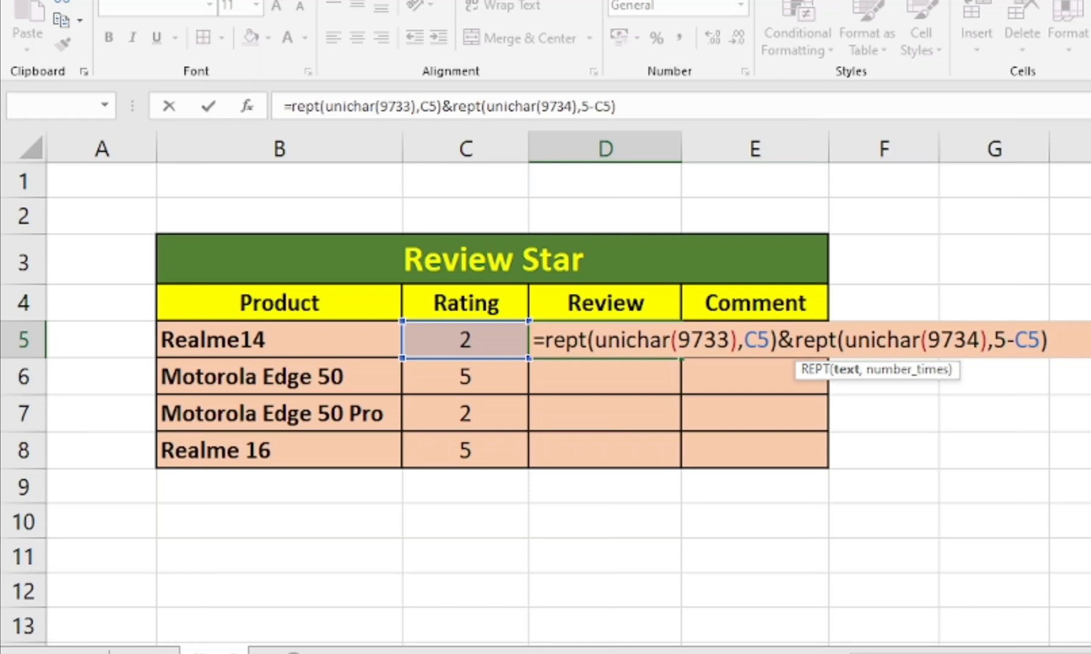
key("Return")
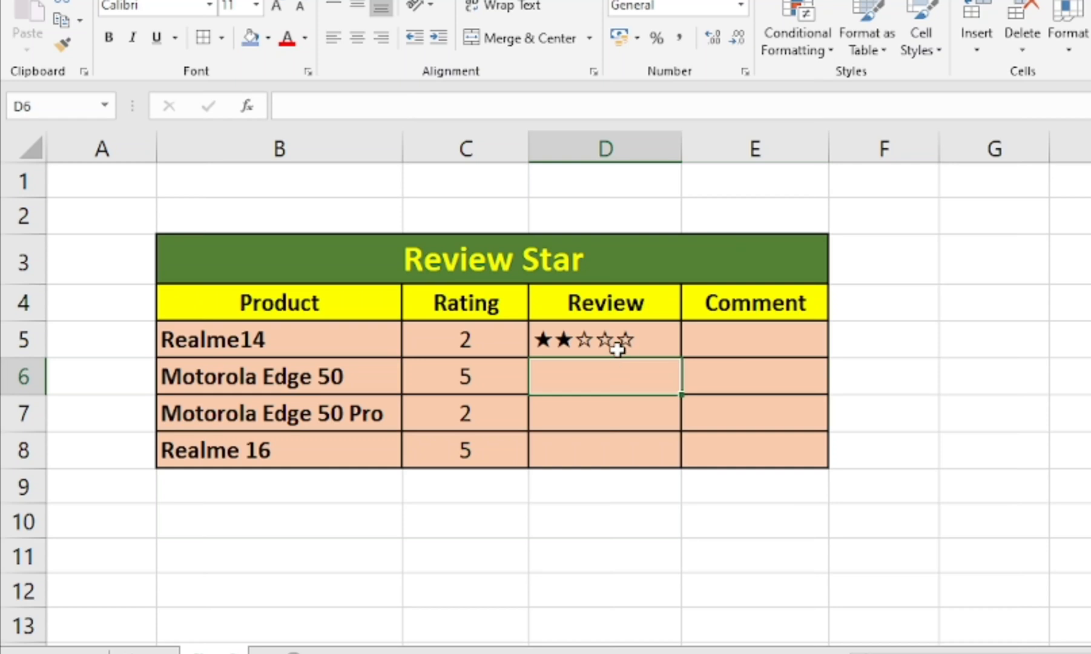
Test the star formula by setting Realme14's rating in C5 to 3, followed by 4
left_click(617, 348)
left_click(465, 338)
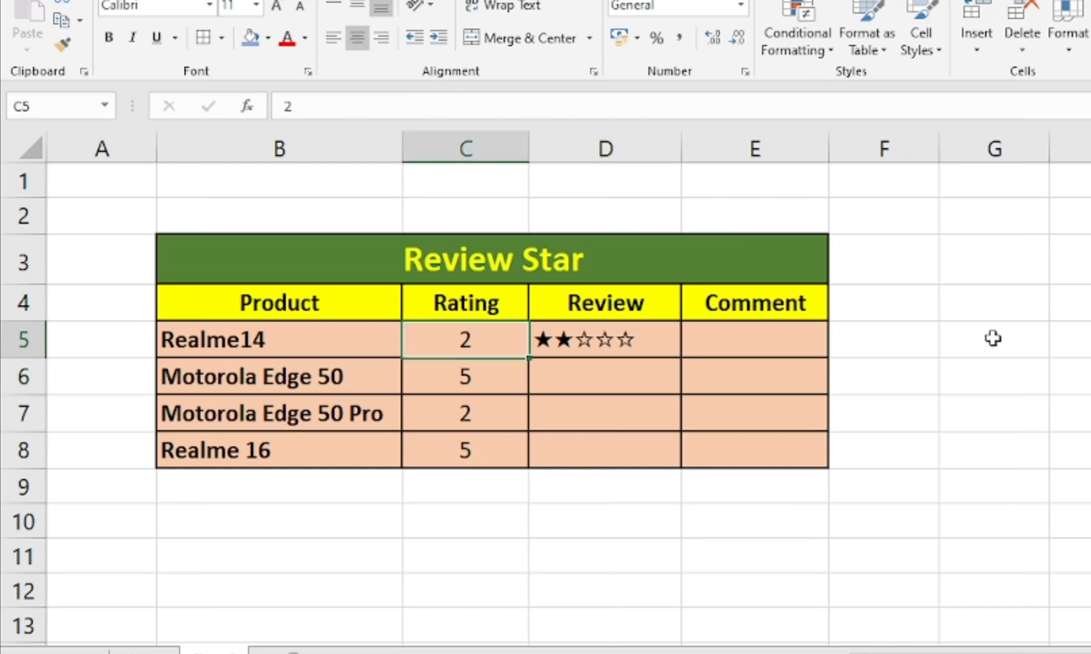
type("3")
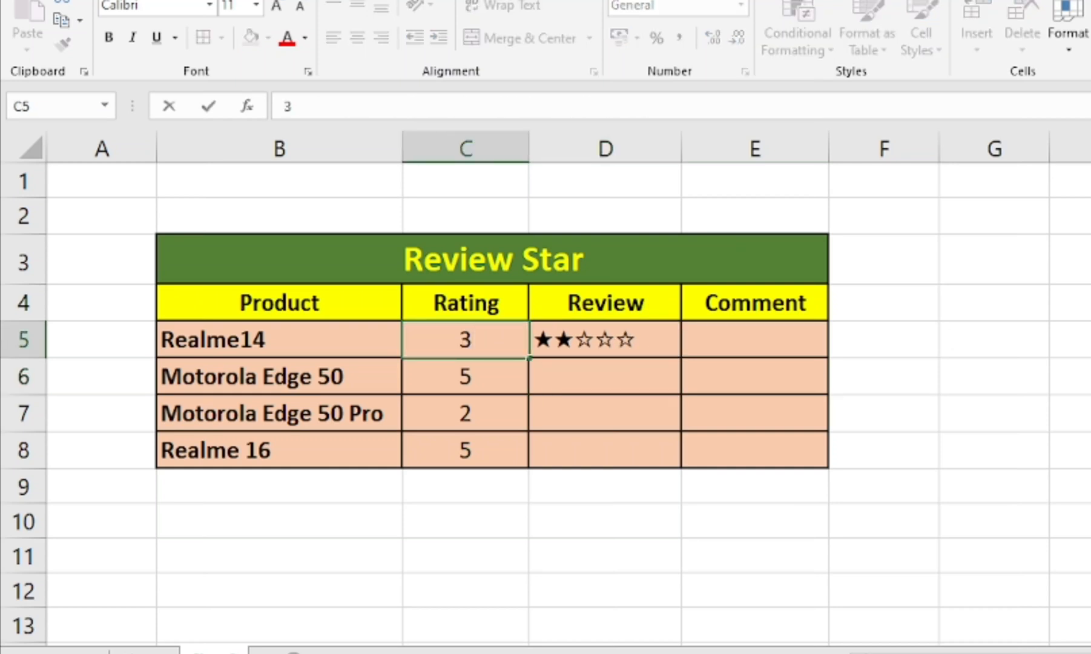
key("Return")
left_click(479, 340)
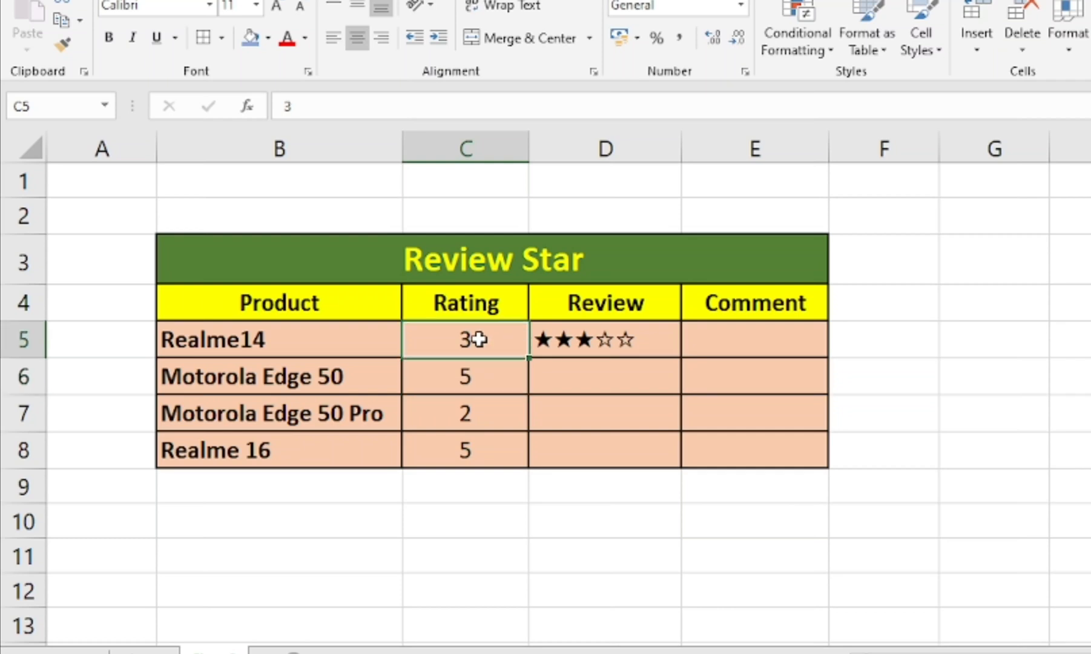
type("4")
key("Return")
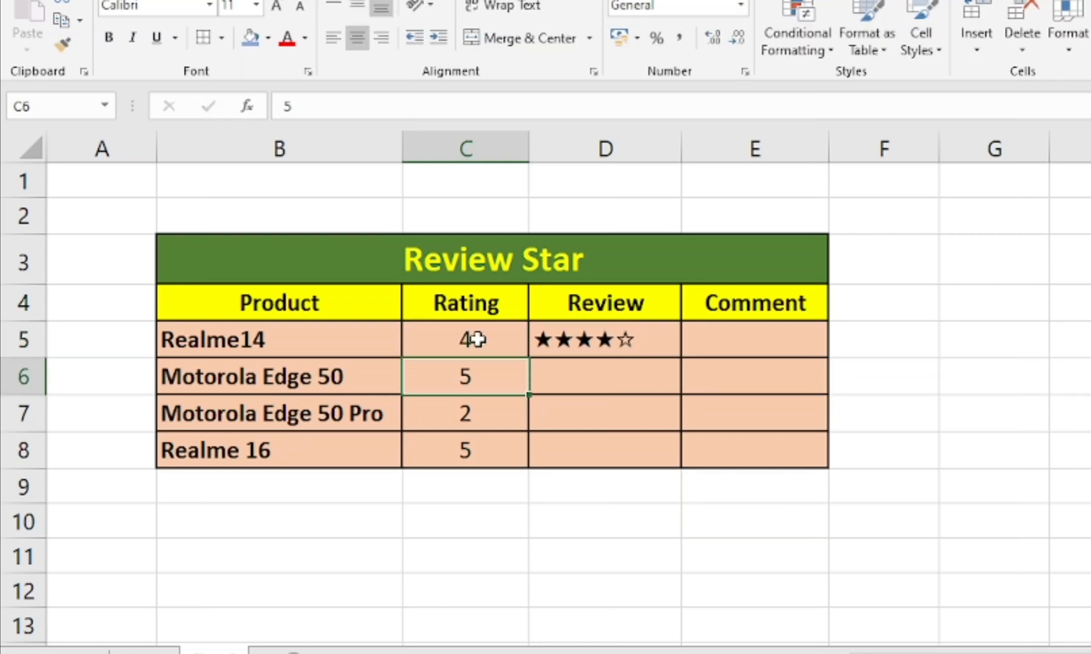
Fill the star formula from D5 down through D8 for the remaining products
left_click(603, 333)
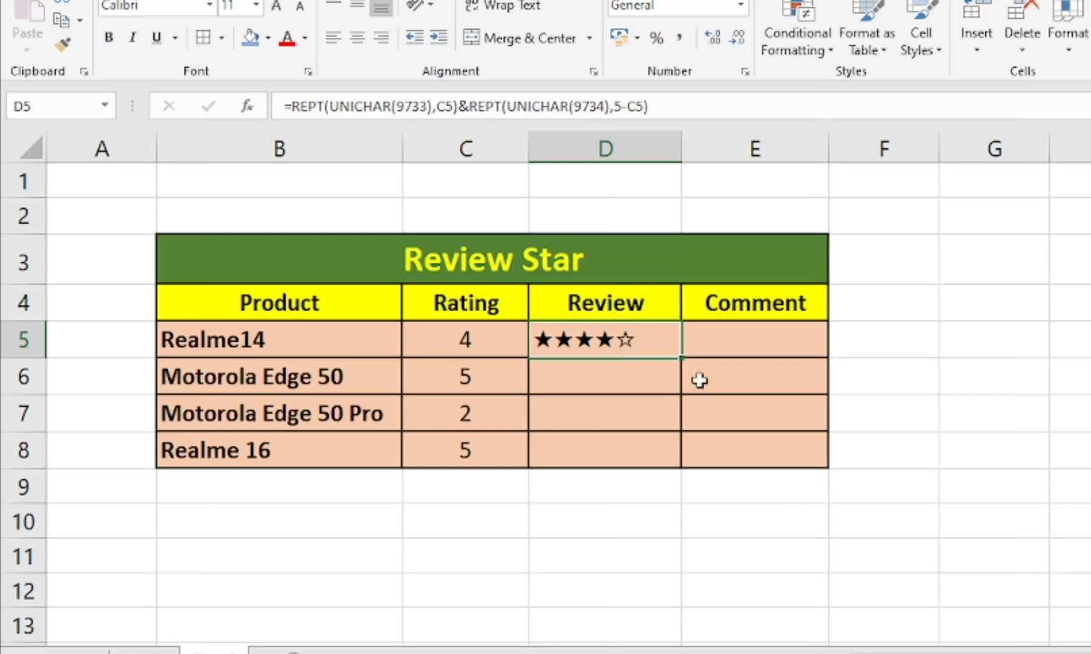
left_click_drag(681, 358, 675, 458)
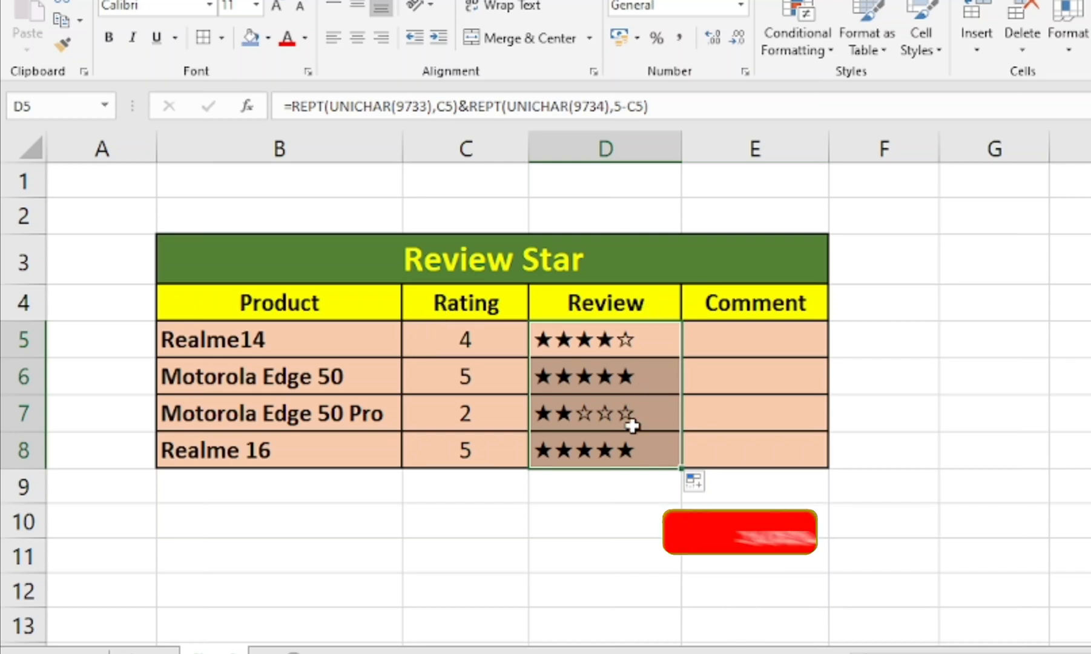
left_click(870, 247)
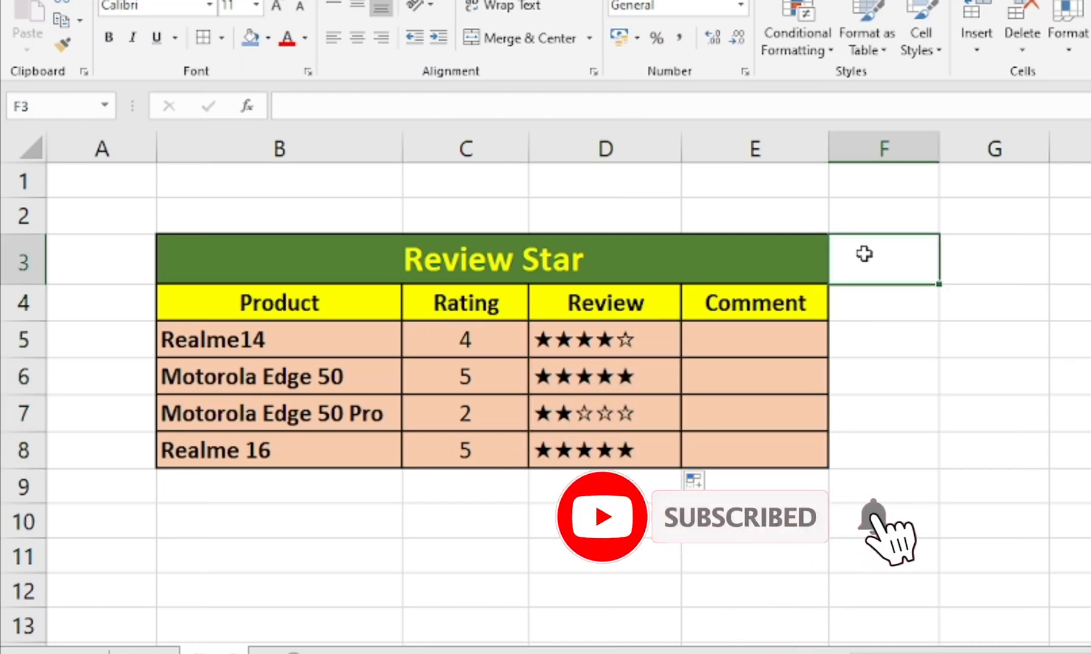